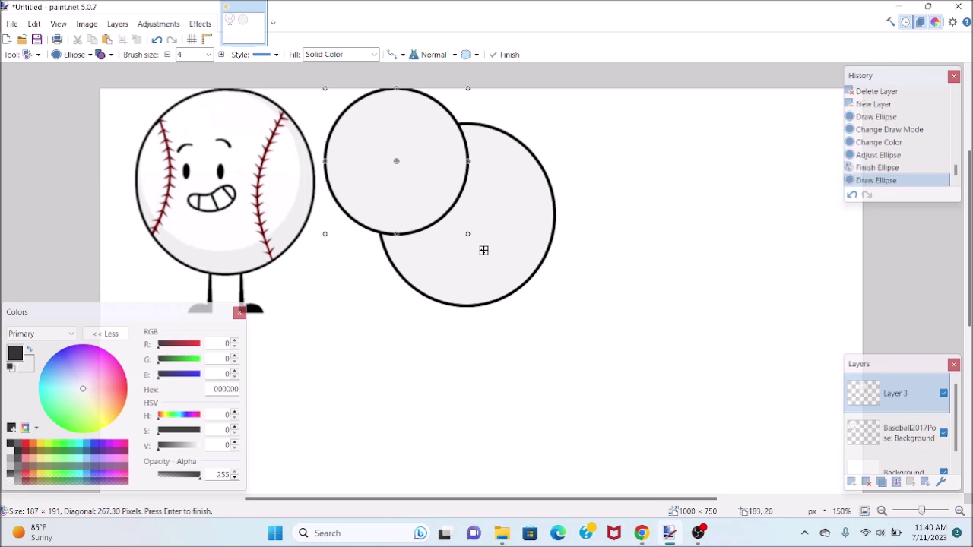
# Turn the second ellipse into a solid white shape about 209 × 213 px, fitted inside the ball so a gray crescent remains
pyautogui.click(111, 55)
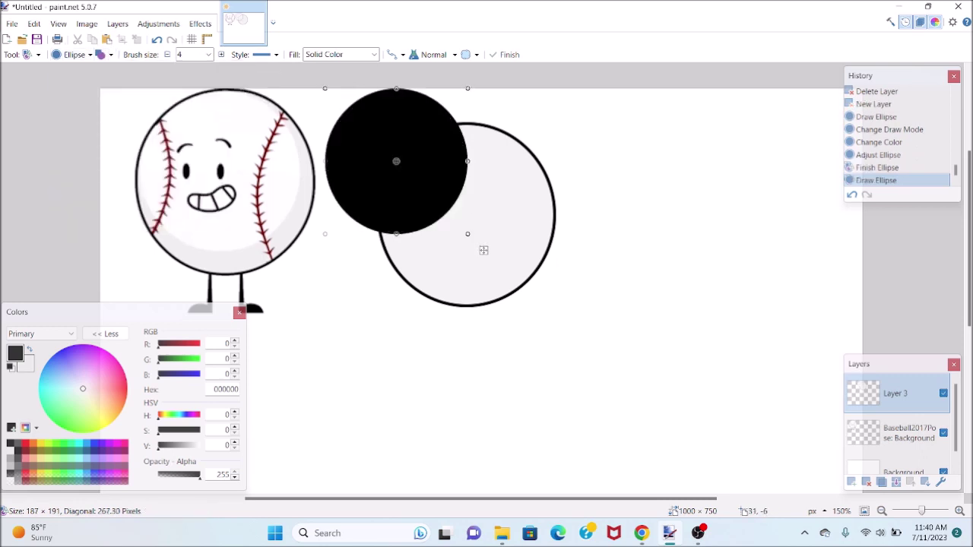
pyautogui.press('x')
pyautogui.moveTo(483, 250); pyautogui.dragTo(558, 309)
pyautogui.press('Return')
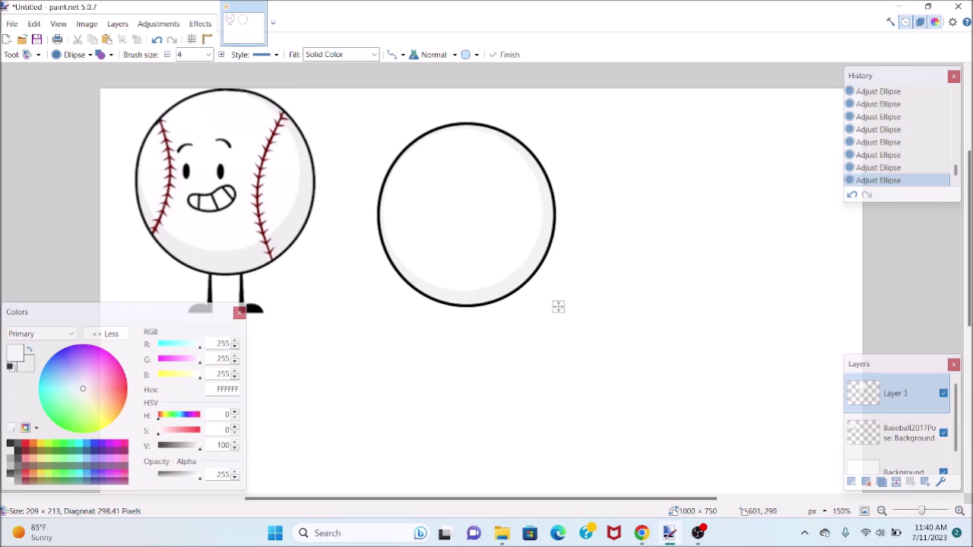
pyautogui.keyDown('ctrl'); pyautogui.scroll(3, 559, 306); pyautogui.keyUp('ctrl')
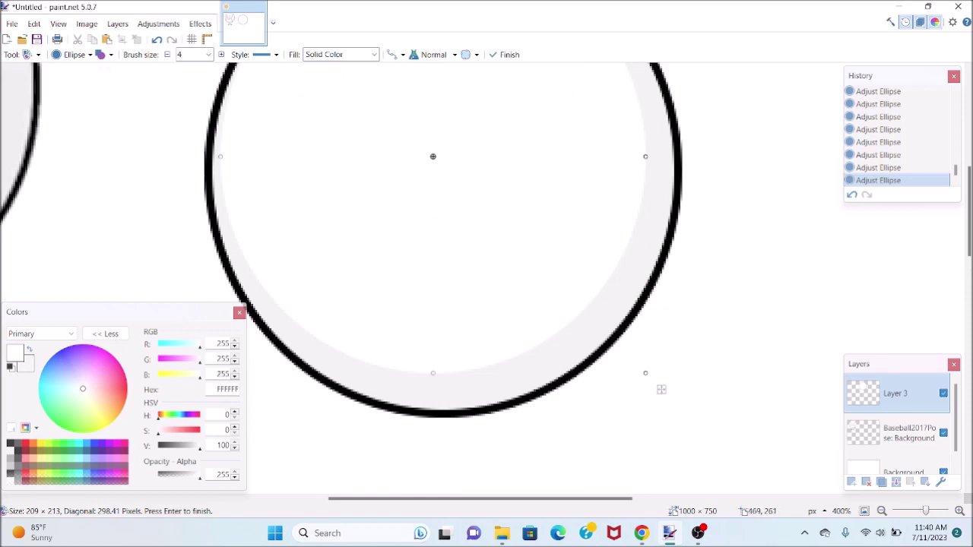
pyautogui.scroll(1, 429, 371)
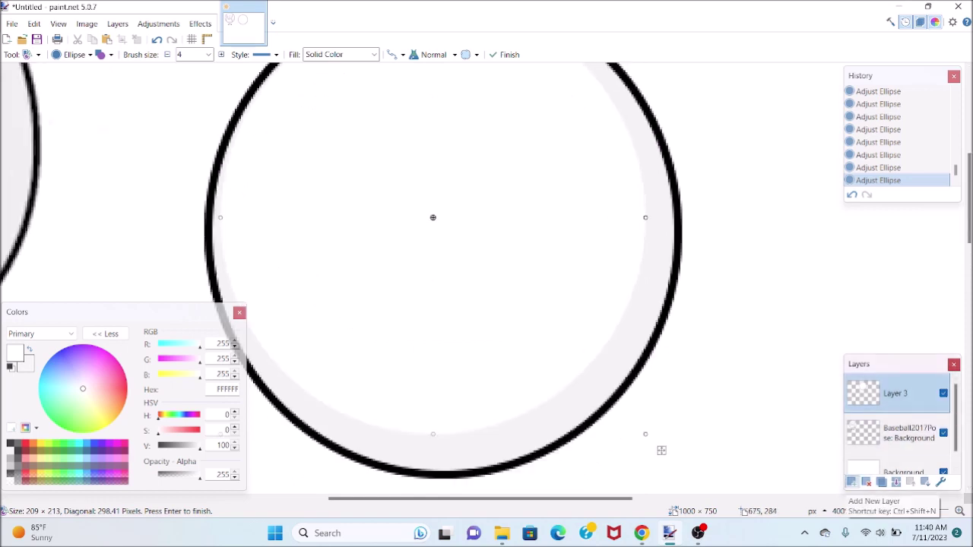
# Add a new layer and draw a near-vertical line about 201 px long across the ball's left part
pyautogui.click(851, 482)
pyautogui.hscroll(-3, 487, 273)
pyautogui.scroll(2, 487, 274)
pyautogui.click(29, 54)
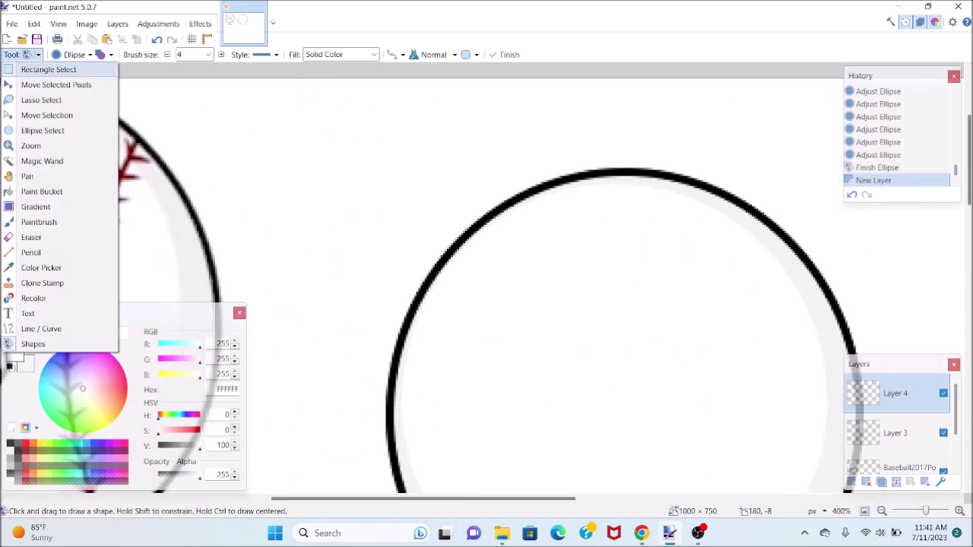
pyautogui.click(41, 328)
pyautogui.moveTo(503, 213); pyautogui.dragTo(513, 376)
pyautogui.scroll(-4, 505, 216)
pyautogui.click(882, 511)
pyautogui.moveTo(924, 511); pyautogui.dragTo(924, 511)
pyautogui.scroll(1, 487, 278)
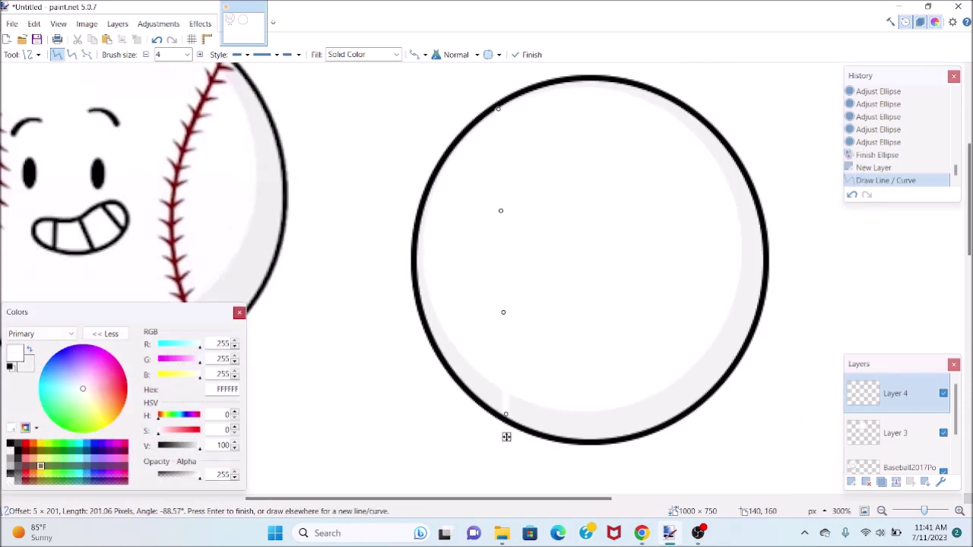
# Color the line dark red (7F0000) and bend it into a smooth seam bulging toward the ball's center
pyautogui.click(26, 452)
pyautogui.moveTo(501, 211); pyautogui.dragTo(533, 208)
pyautogui.click(73, 55)
pyautogui.moveTo(503, 313); pyautogui.dragTo(546, 314)
pyautogui.moveTo(533, 208); pyautogui.dragTo(543, 196)
pyautogui.moveTo(507, 437); pyautogui.dragTo(499, 437)
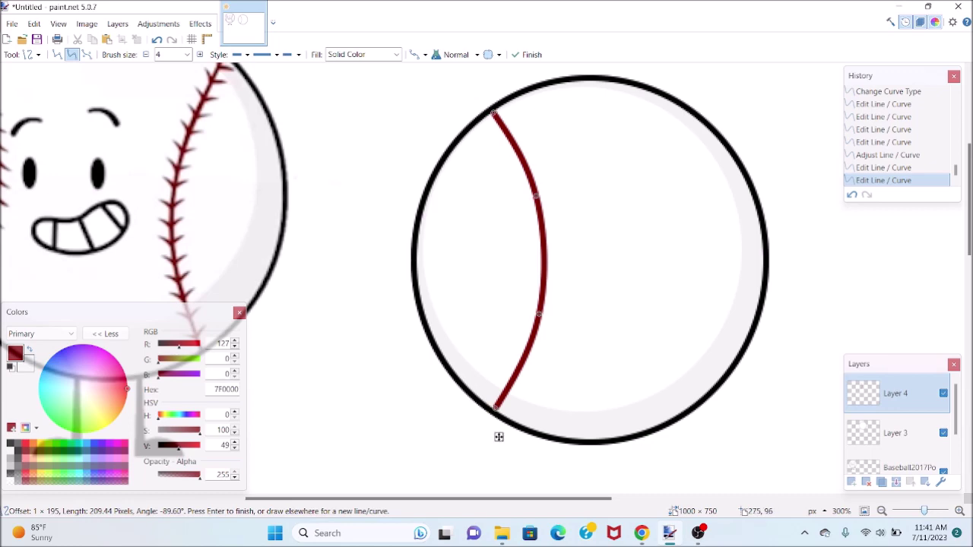
pyautogui.scroll(1, 498, 437)
pyautogui.scroll(-1, 498, 437)
# Draw two short dark red stitches across the upper end of the seam
pyautogui.click(31, 54)
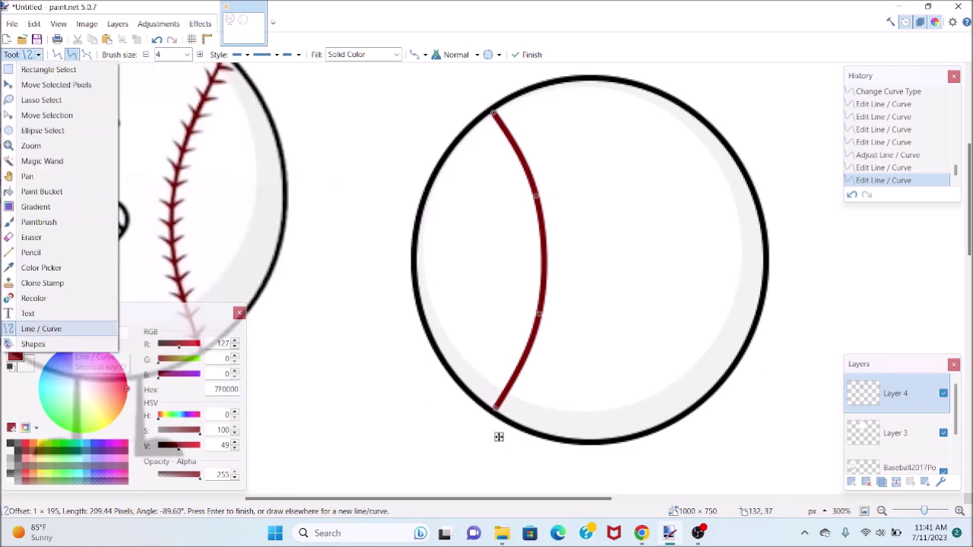
pyautogui.moveTo(487, 129)
pyautogui.mouseDown()
pyautogui.moveTo(513, 116)
pyautogui.moveTo(542, 152)
pyautogui.moveTo(530, 152)
pyautogui.mouseUp()
pyautogui.click(530, 151)
pyautogui.click(58, 55)
pyautogui.moveTo(556, 158); pyautogui.dragTo(556, 158)
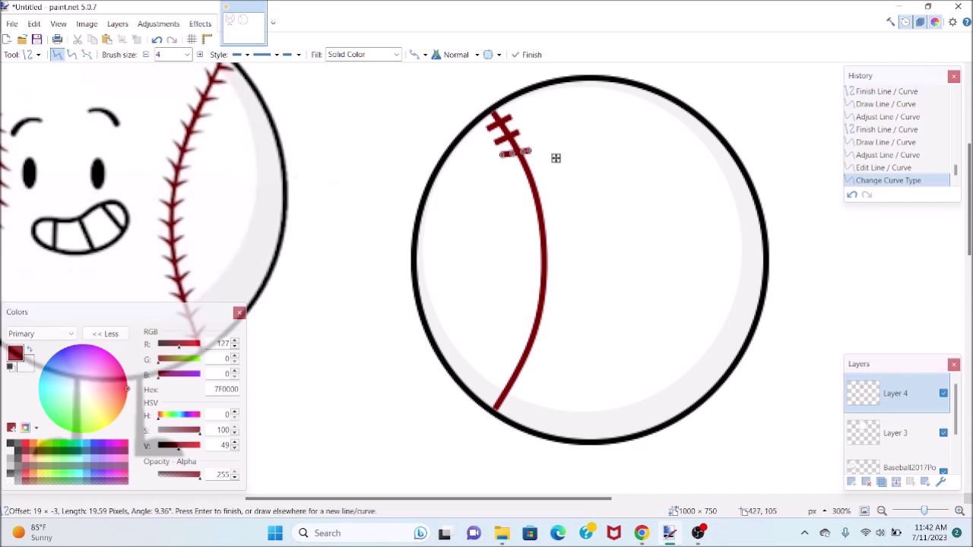
pyautogui.hotkey('ctrl', 'z')
pyautogui.hotkey('ctrl', 'z')
pyautogui.hotkey('ctrl', 'z')
pyautogui.hotkey('ctrl', 'z')
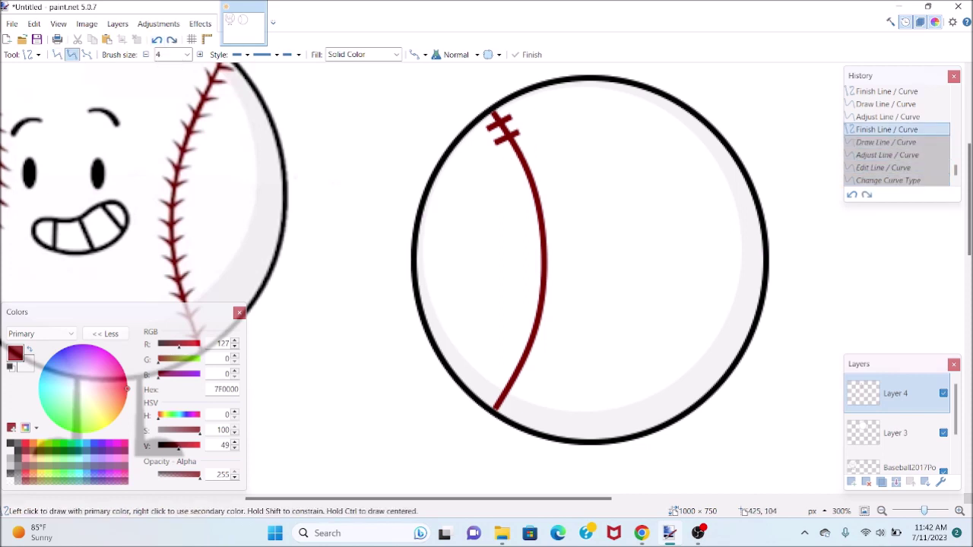
# Continue drawing short stitches across the seam's upper third, undoing the misplaced ones
pyautogui.moveTo(508, 167)
pyautogui.mouseDown()
pyautogui.moveTo(541, 162)
pyautogui.moveTo(565, 176)
pyautogui.moveTo(544, 184)
pyautogui.moveTo(568, 185)
pyautogui.mouseUp()
pyautogui.press('Return')
pyautogui.moveTo(517, 205); pyautogui.dragTo(555, 198)
pyautogui.hotkey('ctrl', 'z')
pyautogui.hotkey('ctrl', 'z')
pyautogui.hotkey('ctrl', 'z')
pyautogui.hotkey('ctrl', 'z')
pyautogui.hotkey('ctrl', 'z')
pyautogui.hotkey('ctrl', 'z')
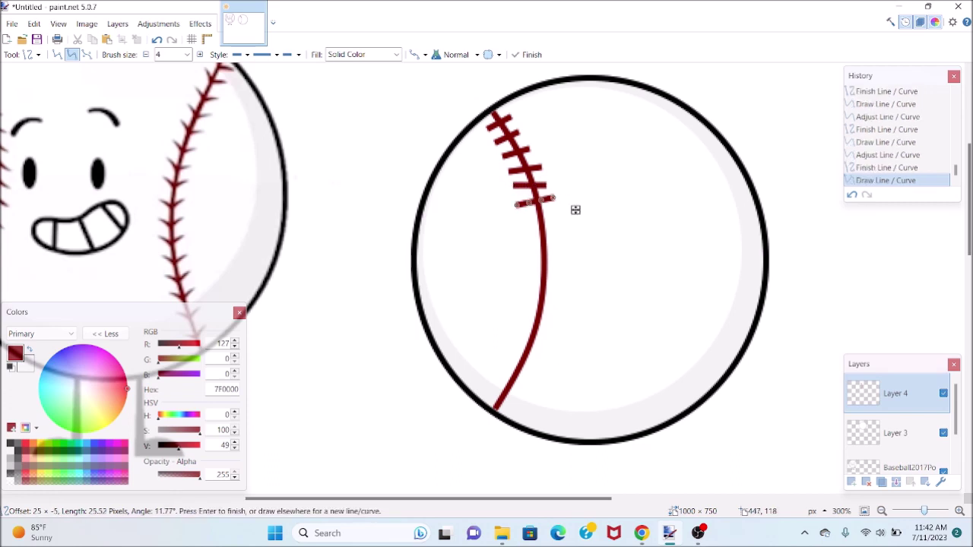
# Add evenly spaced stitches across the middle of the seam, the last about 28 px long, undoing misplaced ones
pyautogui.moveTo(499, 188)
pyautogui.mouseDown()
pyautogui.moveTo(549, 180)
pyautogui.moveTo(551, 226)
pyautogui.moveTo(564, 241)
pyautogui.moveTo(548, 255)
pyautogui.moveTo(563, 259)
pyautogui.moveTo(563, 273)
pyautogui.moveTo(534, 275)
pyautogui.moveTo(559, 288)
pyautogui.mouseUp()
pyautogui.click(520, 210)
pyautogui.press('Return')
pyautogui.press('Return')
pyautogui.hotkey('ctrl', 'z')
pyautogui.hotkey('ctrl', 'z')
pyautogui.hotkey('ctrl', 'z')
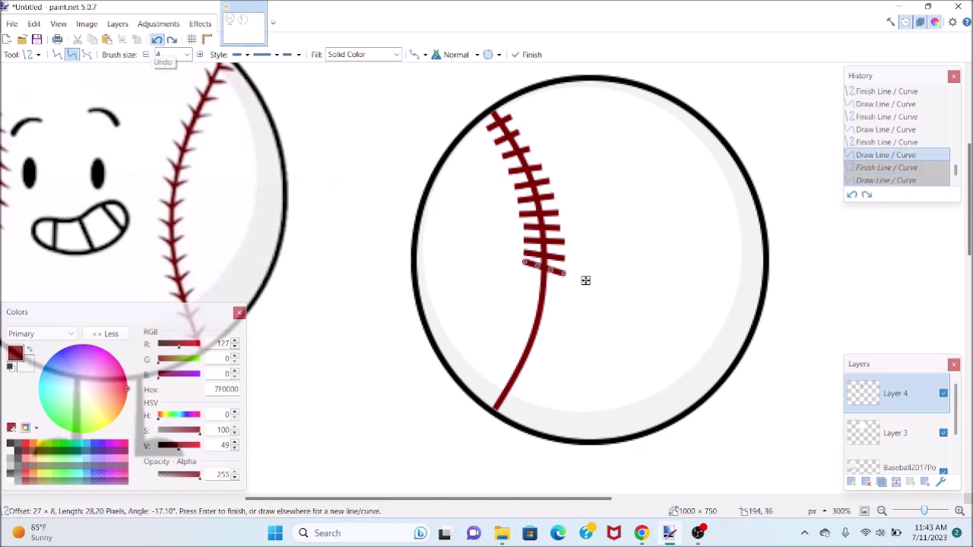
# Draw increasingly slanted stitches about 32 px long across the lower part of the seam down to the ball's outline
pyautogui.moveTo(557, 282)
pyautogui.mouseDown()
pyautogui.moveTo(529, 285)
pyautogui.moveTo(561, 303)
pyautogui.moveTo(543, 310)
pyautogui.moveTo(577, 332)
pyautogui.mouseUp()
pyautogui.moveTo(517, 311)
pyautogui.mouseDown()
pyautogui.moveTo(549, 334)
pyautogui.moveTo(529, 340)
pyautogui.moveTo(561, 375)
pyautogui.mouseUp()
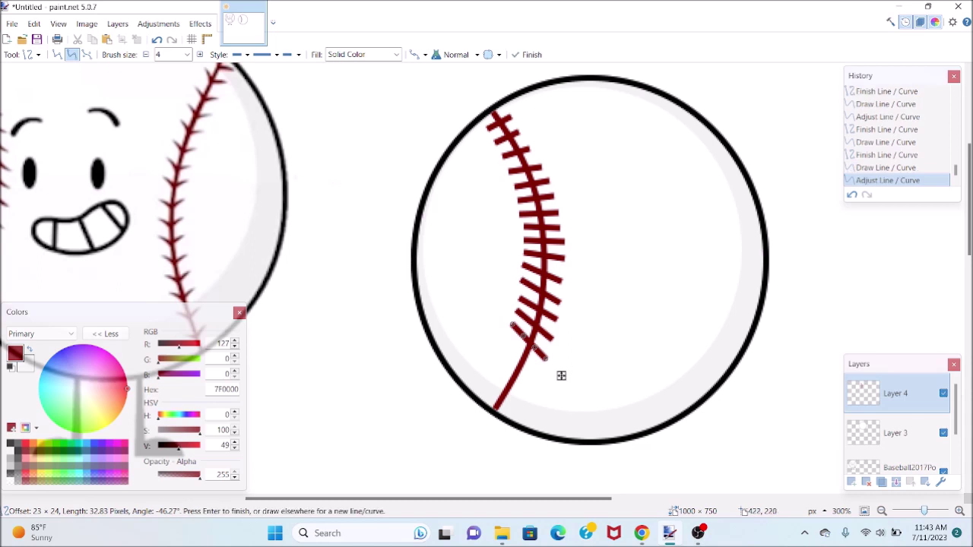
pyautogui.moveTo(504, 335)
pyautogui.mouseDown()
pyautogui.moveTo(543, 399)
pyautogui.moveTo(506, 360)
pyautogui.moveTo(533, 425)
pyautogui.mouseUp()
pyautogui.press('Return')
pyautogui.moveTo(489, 374); pyautogui.dragTo(514, 414)
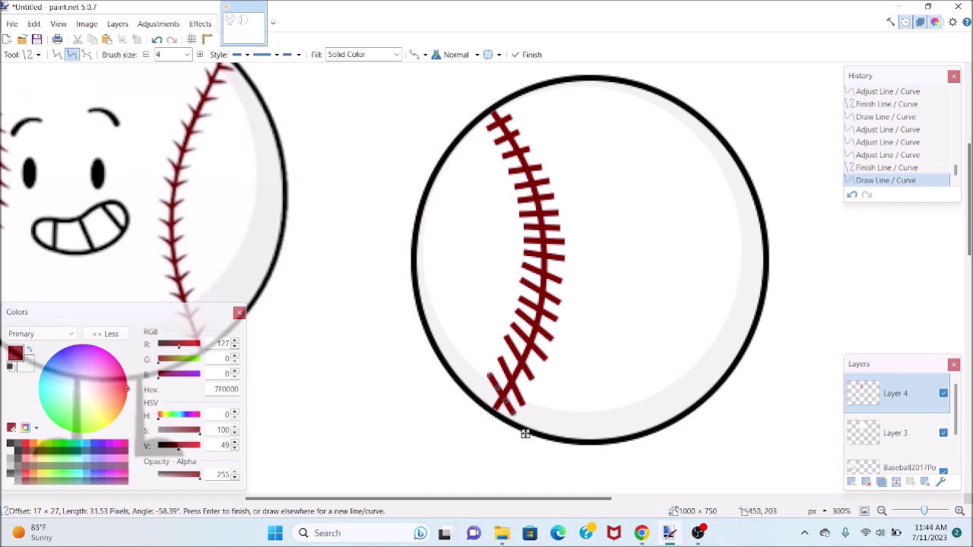
# Trim the overlong stitch ends with the Eraser, mainly along the seam's right side
pyautogui.click(31, 55)
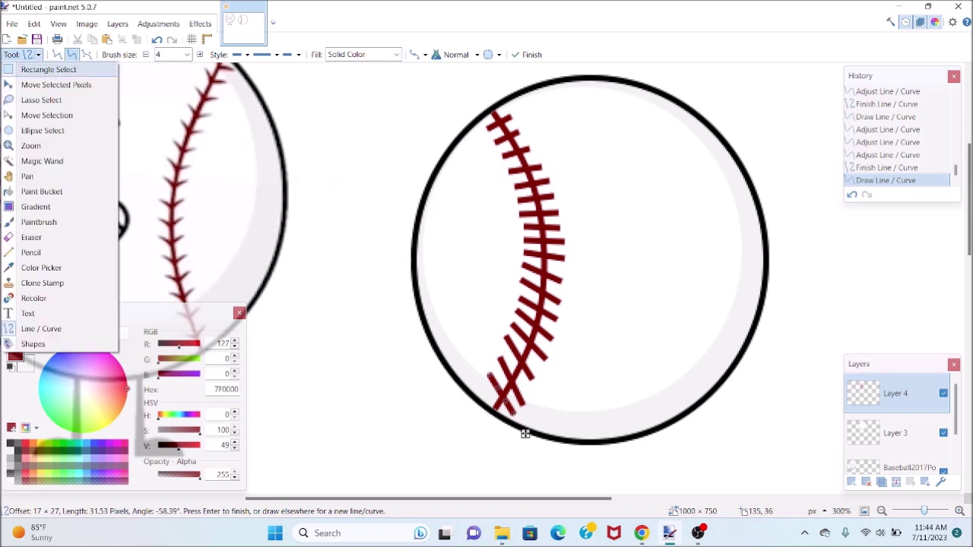
pyautogui.click(38, 237)
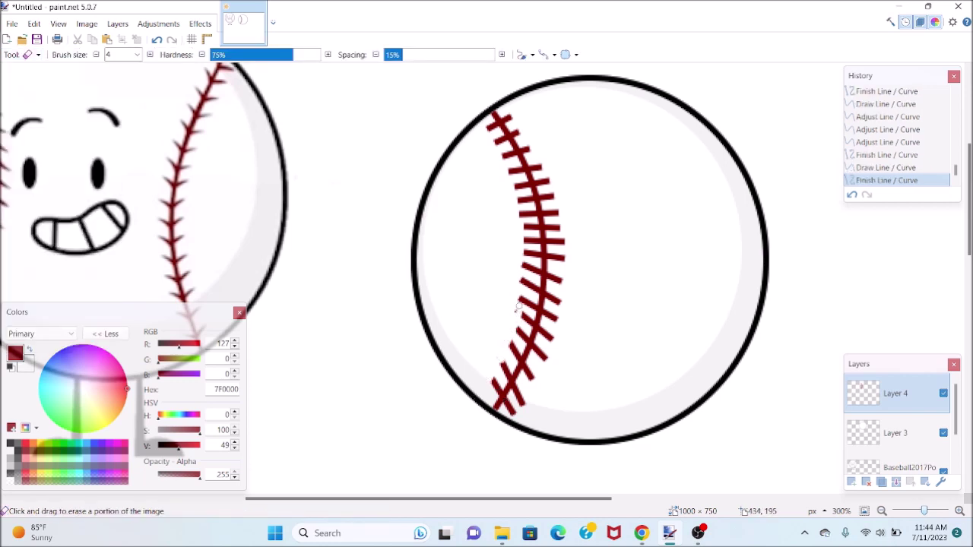
pyautogui.moveTo(515, 314); pyautogui.dragTo(511, 298)
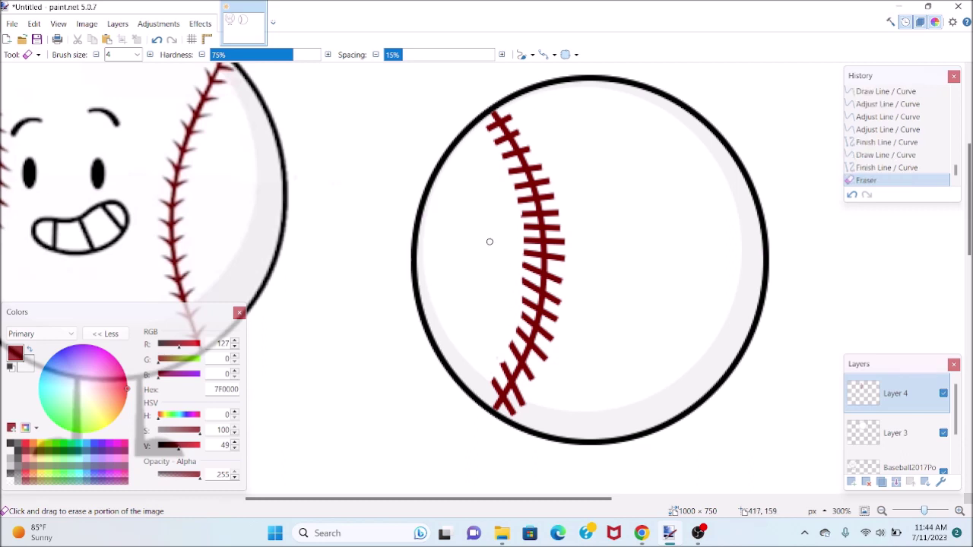
pyautogui.moveTo(522, 407); pyautogui.dragTo(517, 411)
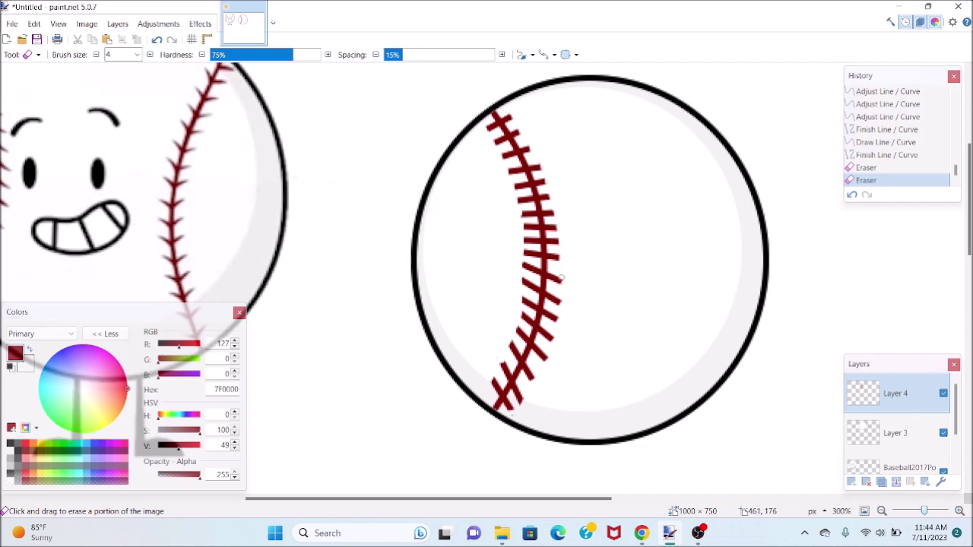
pyautogui.click(557, 312)
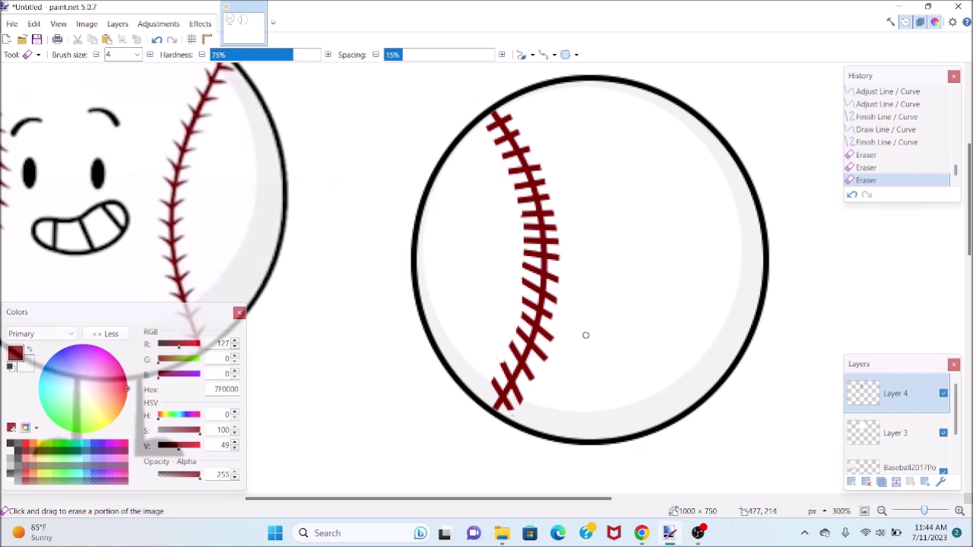
pyautogui.moveTo(552, 346); pyautogui.dragTo(549, 339)
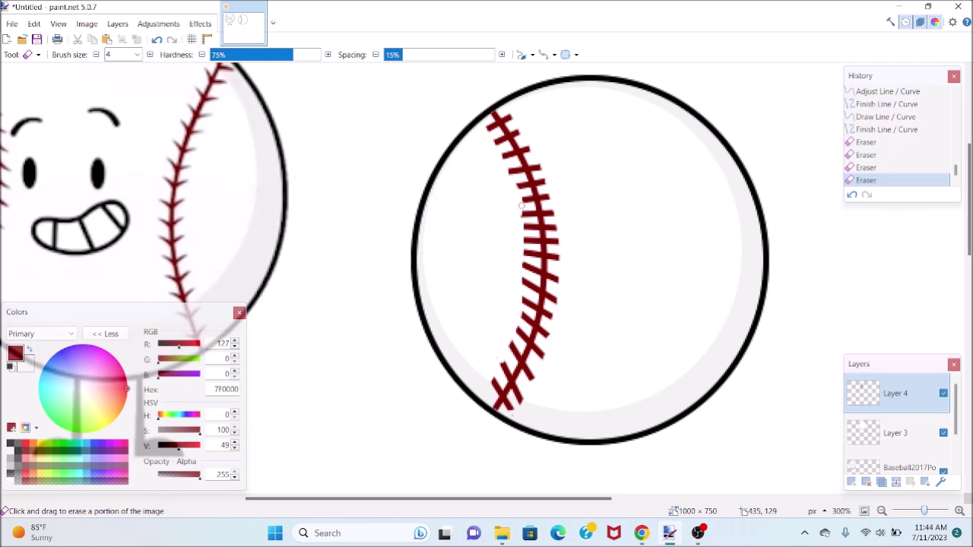
# Erase the overhanging stitch ends along the seam's left side and undo the stray erasure near its lower end
pyautogui.click(500, 162)
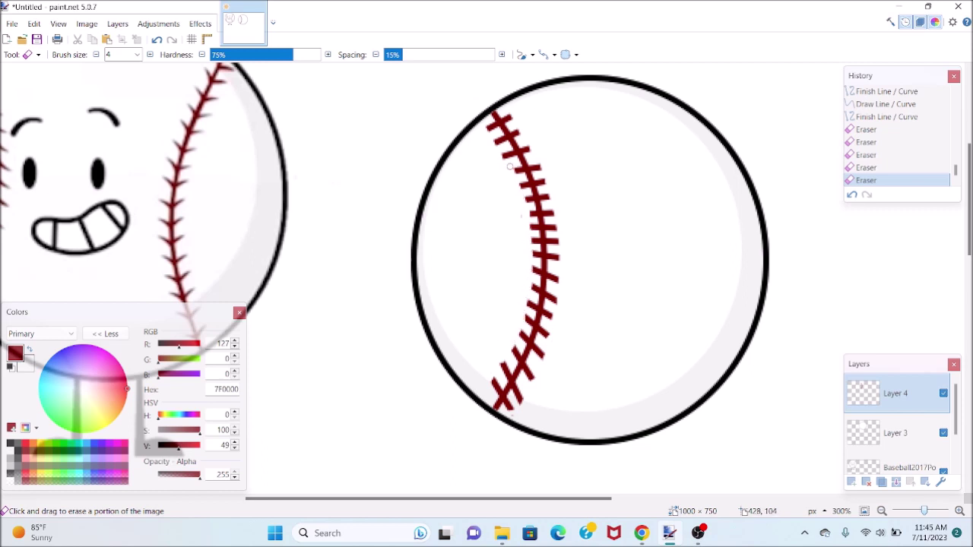
pyautogui.click(487, 126)
pyautogui.click(520, 221)
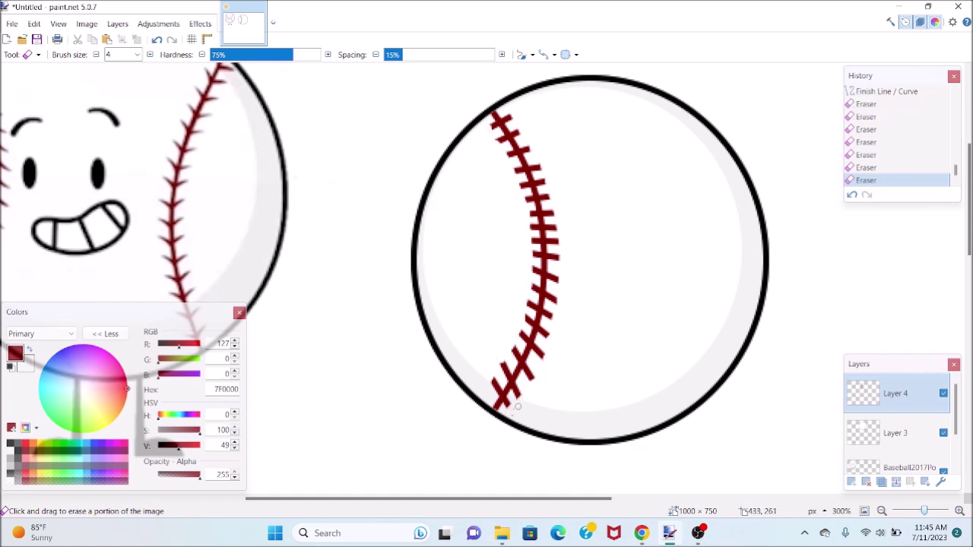
pyautogui.click(156, 39)
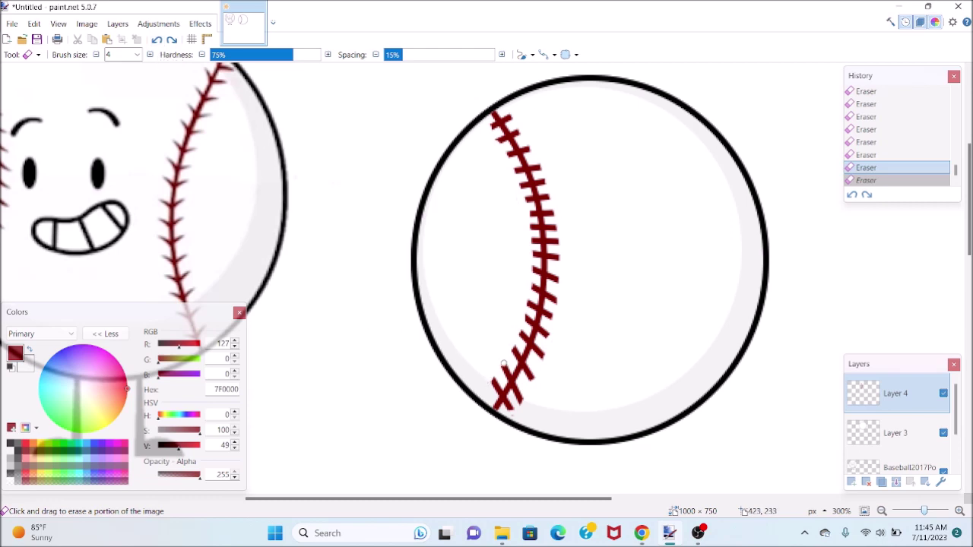
pyautogui.click(505, 365)
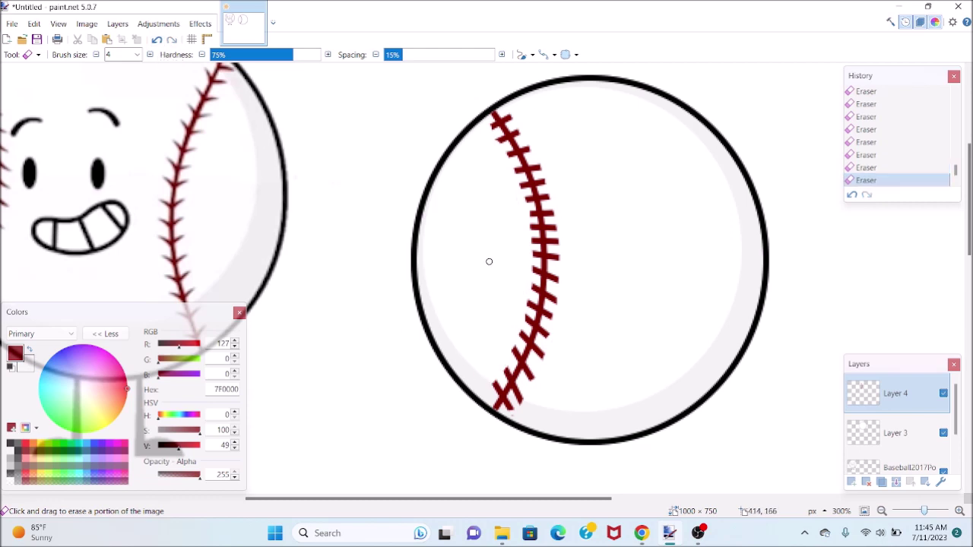
# Select the stitched seam with a rectangle about 63 × 208 px and paste a copy of it
pyautogui.click(32, 55)
pyautogui.click(53, 68)
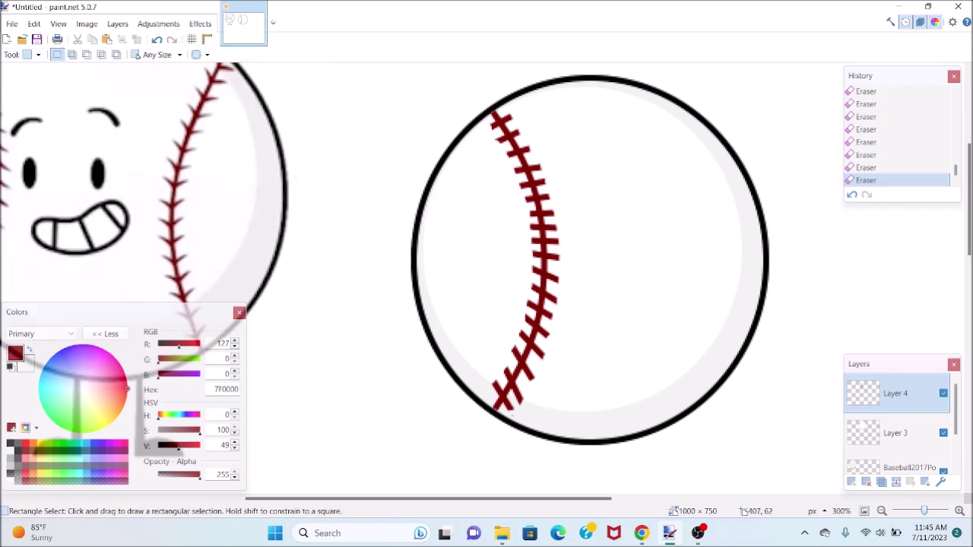
pyautogui.moveTo(475, 419); pyautogui.dragTo(570, 102)
pyautogui.click(32, 55)
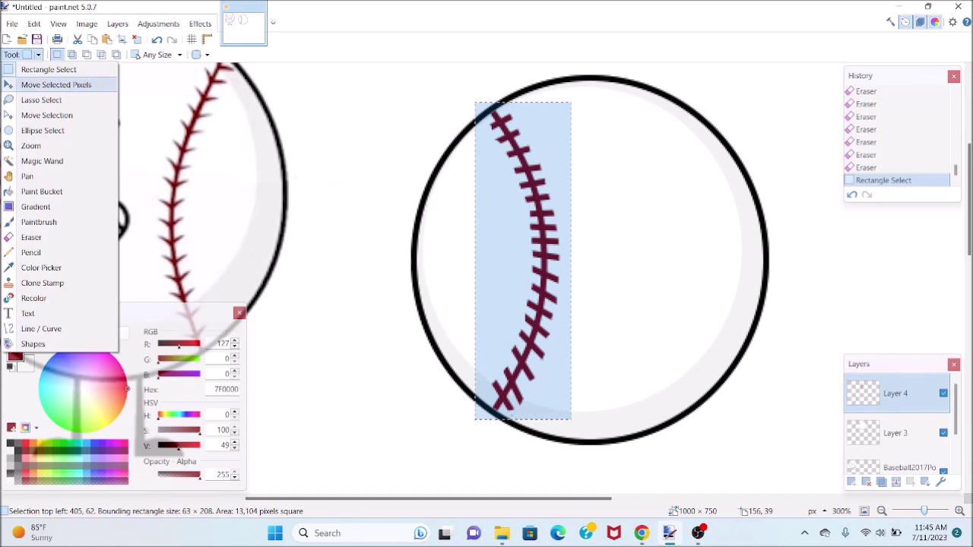
pyautogui.click(53, 85)
pyautogui.hotkey('ctrl', 'c')
pyautogui.hotkey('ctrl', 'v')
# Flip the pasted seam horizontally at its original size and move it to the ball's right part, mirroring the first seam
pyautogui.moveTo(582, 438); pyautogui.dragTo(495, 414)
pyautogui.moveTo(614, 415); pyautogui.dragTo(590, 414)
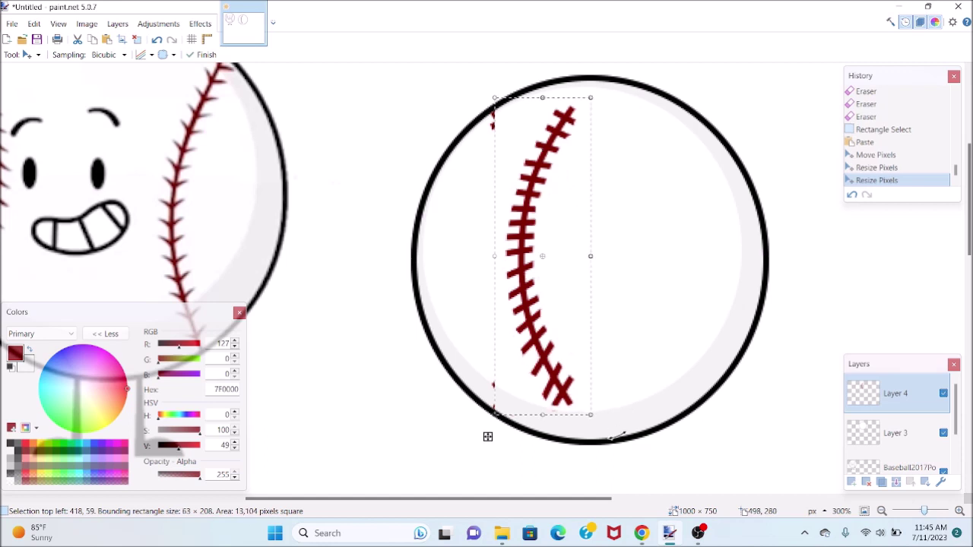
pyautogui.moveTo(487, 437); pyautogui.dragTo(602, 441)
# Deselect the seam and, on a new layer, draw a black vertical leg about 64 px long under the ball's left half
pyautogui.hotkey('ctrl', 'shift', 'n')
pyautogui.hotkey('ctrl', 'd')
pyautogui.click(32, 55)
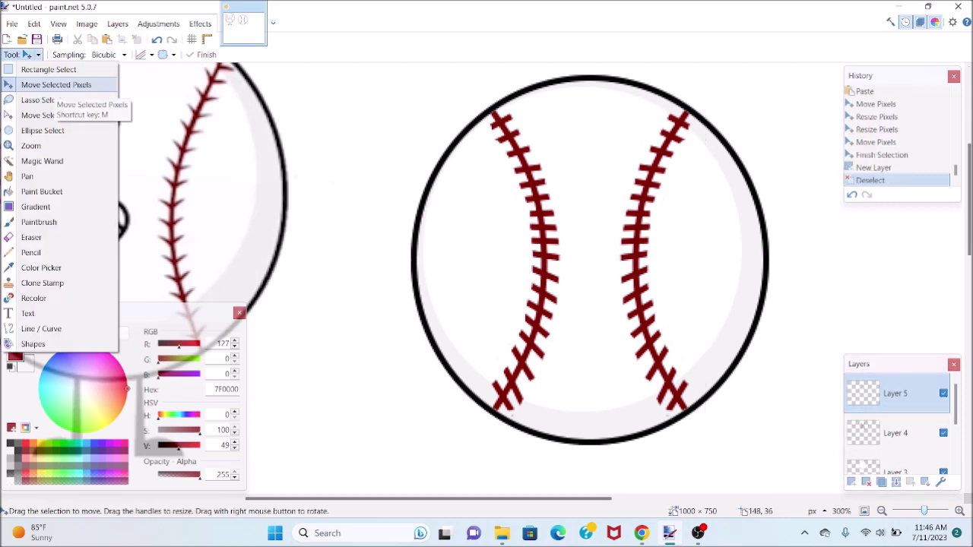
pyautogui.scroll(-3, 590, 255)
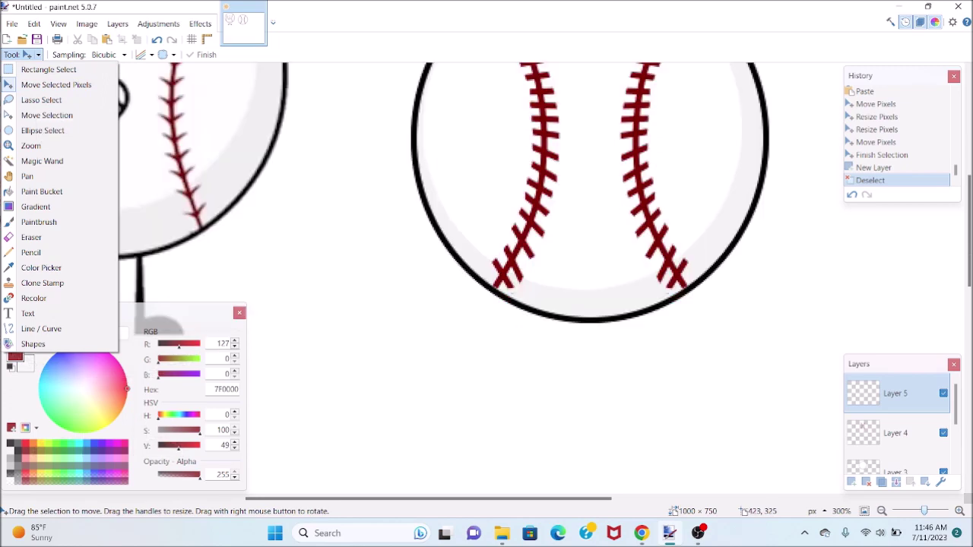
pyautogui.click(41, 329)
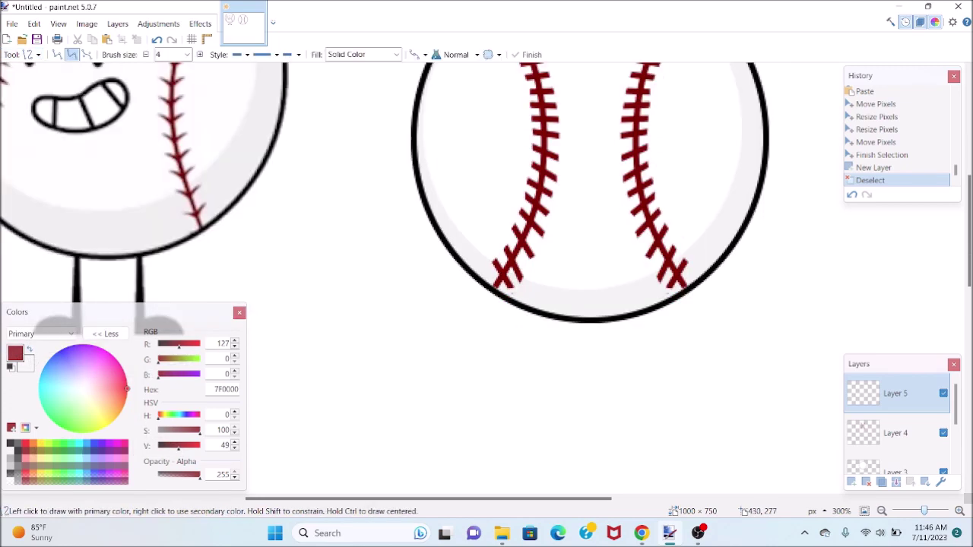
pyautogui.moveTo(552, 318)
pyautogui.mouseDown()
pyautogui.moveTo(552, 445)
pyautogui.moveTo(552, 413)
pyautogui.mouseUp()
pyautogui.click(10, 444)
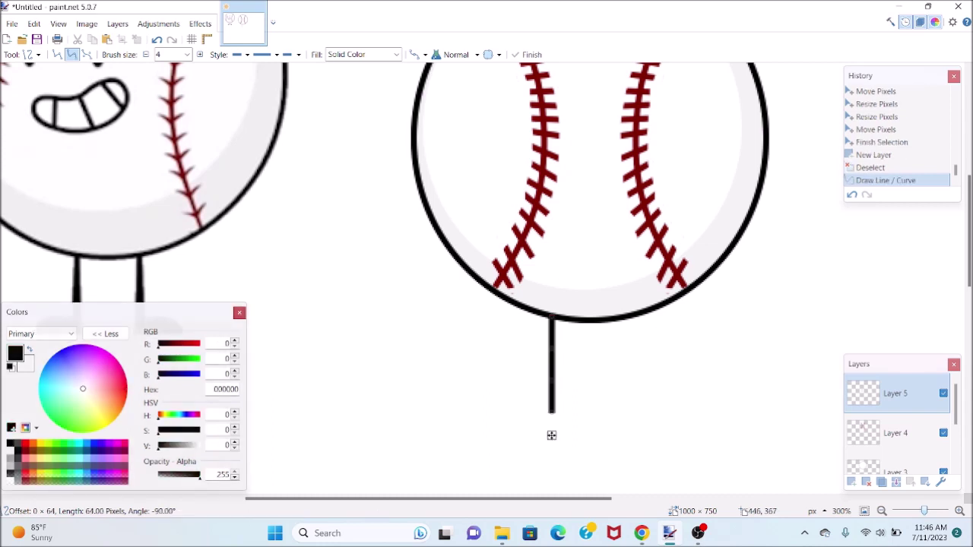
# Outline the left foot at the leg's lower end with a flat sole about 37 px long and a rounded top curve
pyautogui.scroll(-2, 551, 435)
pyautogui.moveTo(567, 289)
pyautogui.mouseDown()
pyautogui.moveTo(485, 288)
pyautogui.moveTo(578, 290)
pyautogui.mouseUp()
pyautogui.click(30, 54)
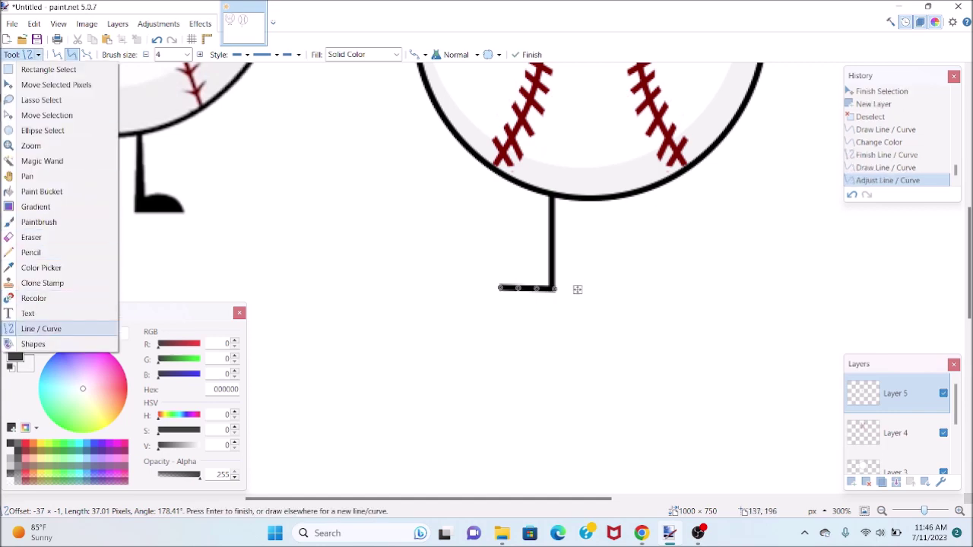
pyautogui.click(41, 328)
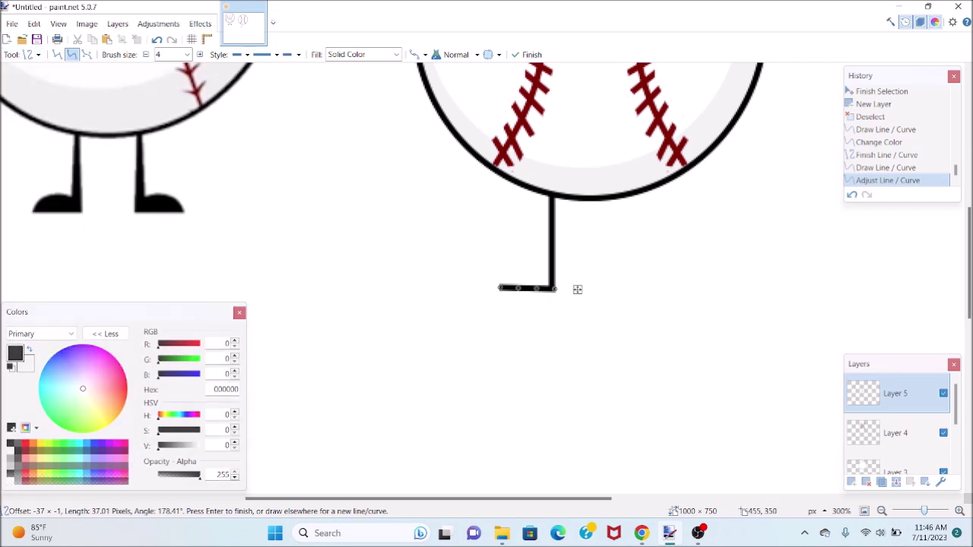
pyautogui.moveTo(554, 273)
pyautogui.mouseDown()
pyautogui.moveTo(504, 282)
pyautogui.moveTo(493, 272)
pyautogui.mouseUp()
pyautogui.moveTo(576, 274); pyautogui.dragTo(576, 274)
pyautogui.moveTo(493, 272); pyautogui.dragTo(553, 283)
pyautogui.moveTo(533, 274); pyautogui.dragTo(501, 288)
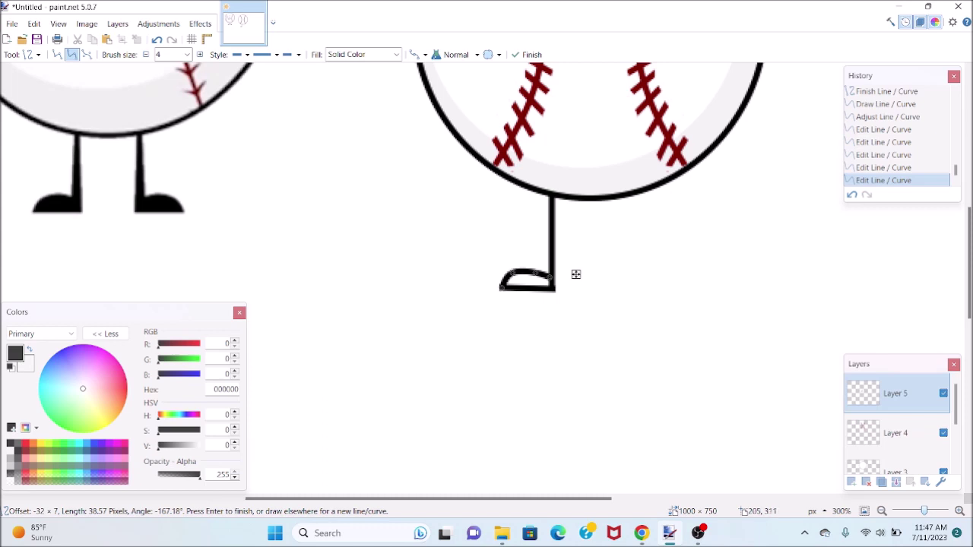
pyautogui.click(29, 55)
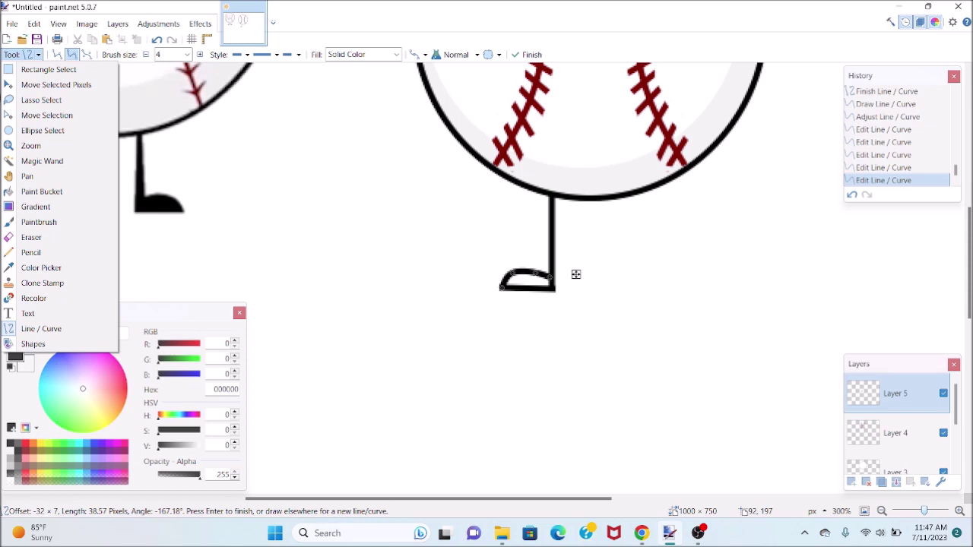
# Try to thicken the leg with a parallel vertical line about 62 px long beside it
pyautogui.moveTo(560, 198); pyautogui.dragTo(558, 311)
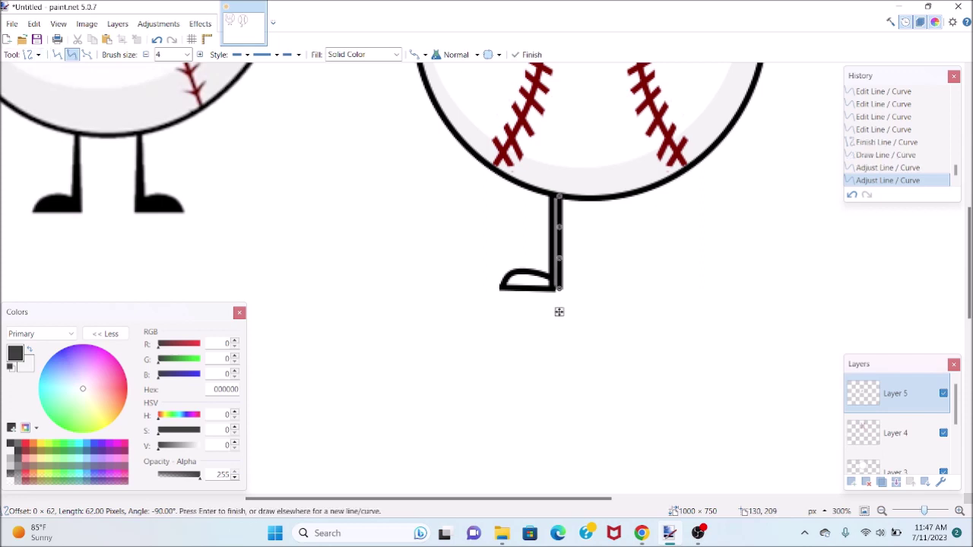
pyautogui.hotkey('ctrl', 'z')
pyautogui.hotkey('ctrl', 'z')
pyautogui.hotkey('ctrl', 'z')
pyautogui.hotkey('ctrl', 'z')
pyautogui.hotkey('ctrl', 'z')
pyautogui.hotkey('ctrl', 'z')
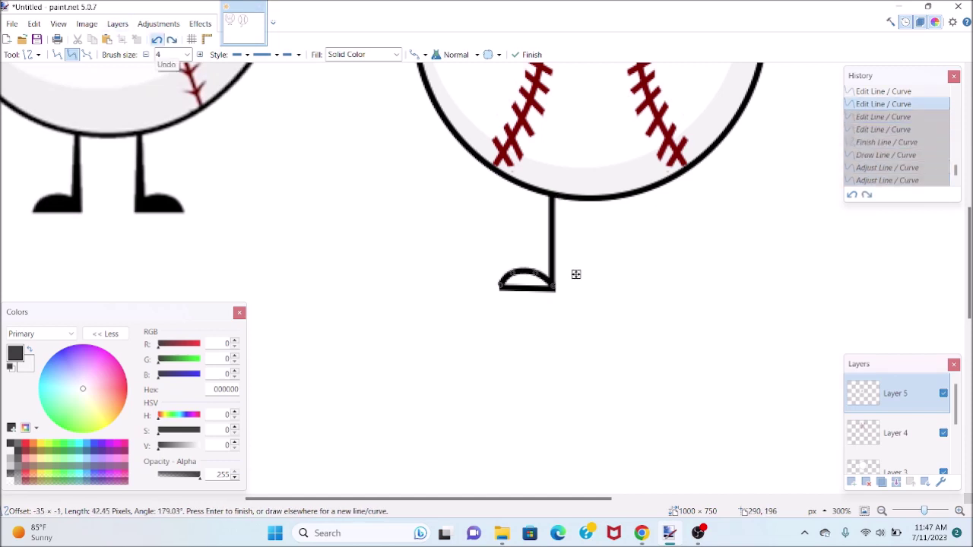
# Undo the left foot's rounded top curve, back to the flat sole
pyautogui.hotkey('ctrl', 'z')
pyautogui.hotkey('ctrl', 'z')
pyautogui.hotkey('ctrl', 'z')
pyautogui.hotkey('ctrl', 'z')
pyautogui.hotkey('ctrl', 'z')
pyautogui.hotkey('ctrl', 'z')
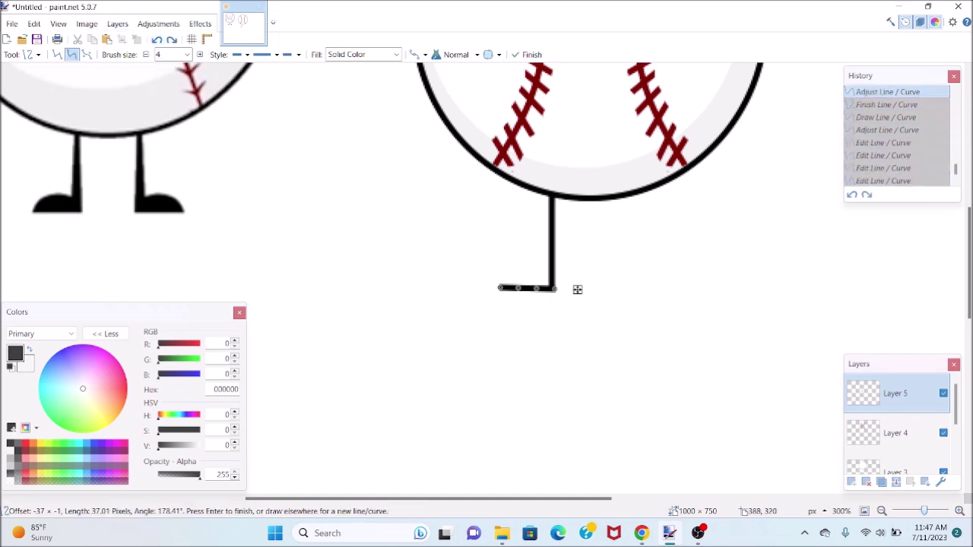
# Lengthen the left foot's sole to about 40 px and draw a rounded top curve that stops short of the leg
pyautogui.moveTo(489, 288); pyautogui.dragTo(495, 288)
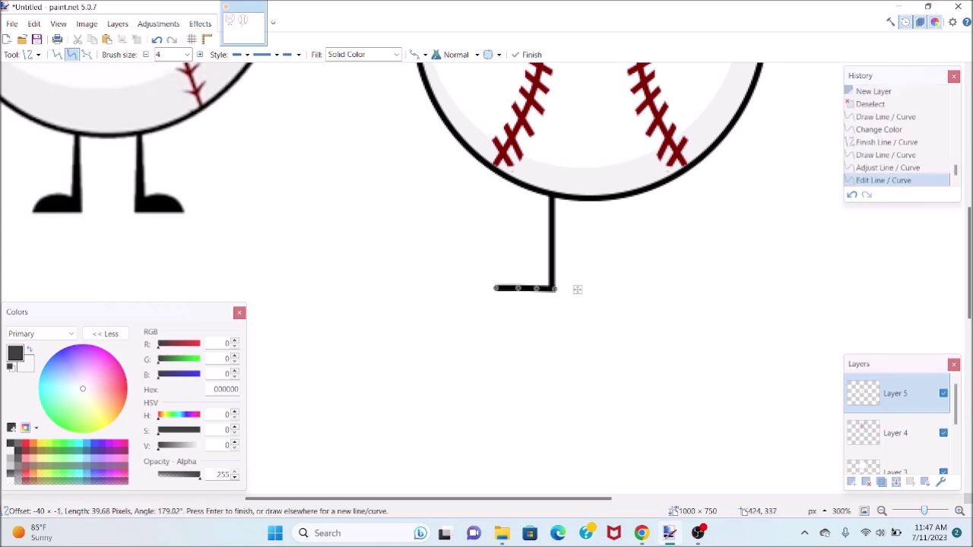
pyautogui.moveTo(493, 277); pyautogui.dragTo(539, 269)
pyautogui.moveTo(539, 270)
pyautogui.mouseDown()
pyautogui.moveTo(497, 287)
pyautogui.moveTo(560, 281)
pyautogui.mouseUp()
# Draw a second leg line about 56 px long from the ball's edge down to the end of the foot's top curve
pyautogui.moveTo(544, 196); pyautogui.dragTo(537, 298)
pyautogui.click(539, 299)
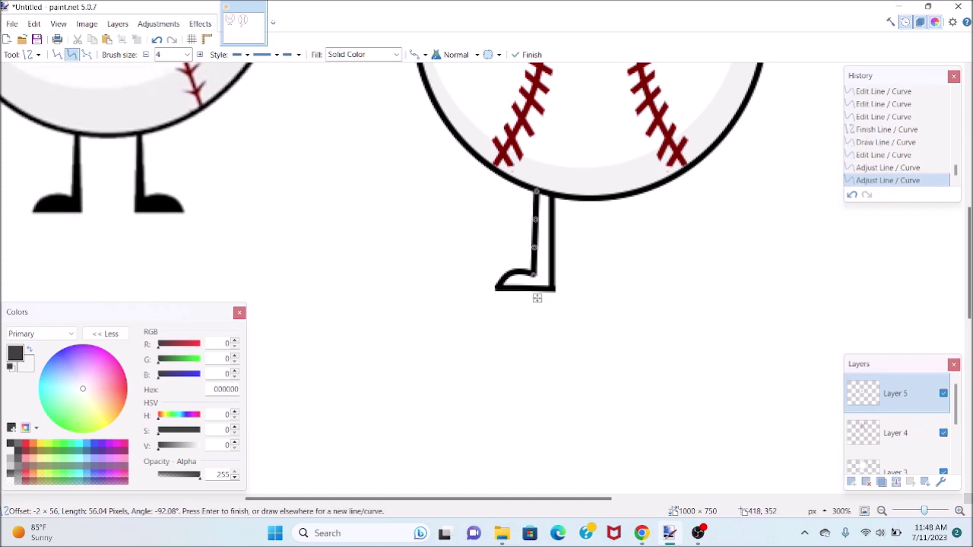
# Try to fill the inside of the leg outline with black using the Paint Bucket
pyautogui.click(31, 54)
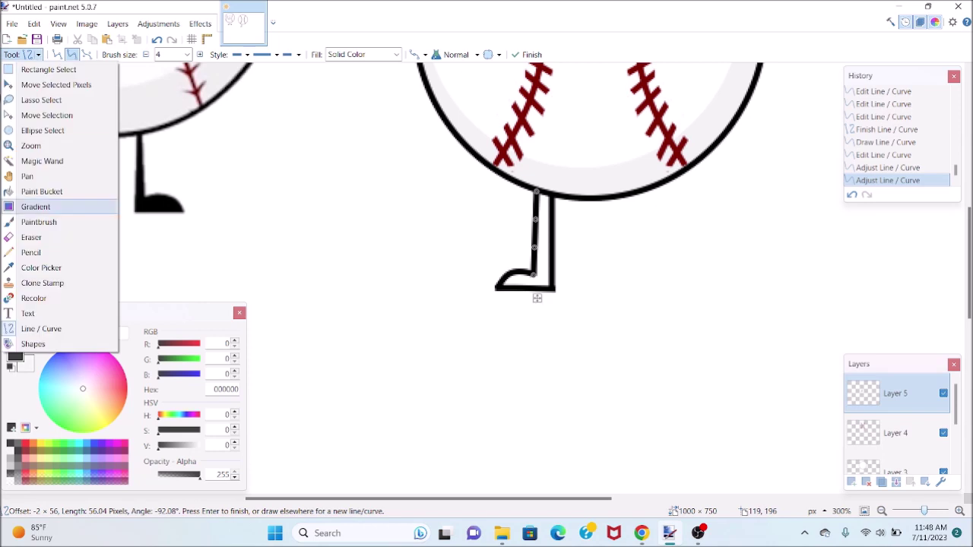
pyautogui.click(34, 204)
pyautogui.click(555, 283)
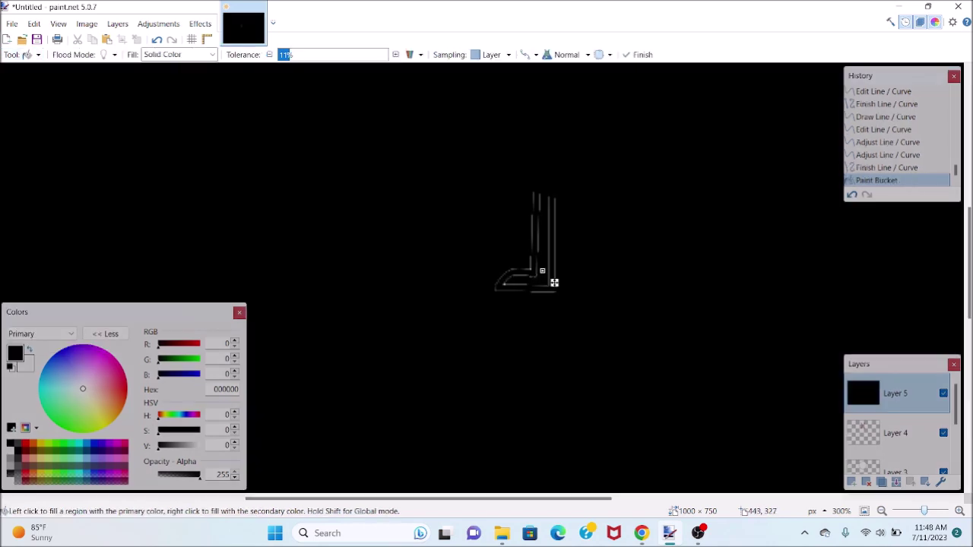
pyautogui.hotkey('ctrl', 'z')
# Close the gap at the leg outline's upper end with a short black line along the ball's edge
pyautogui.scroll(-1, 426, 190)
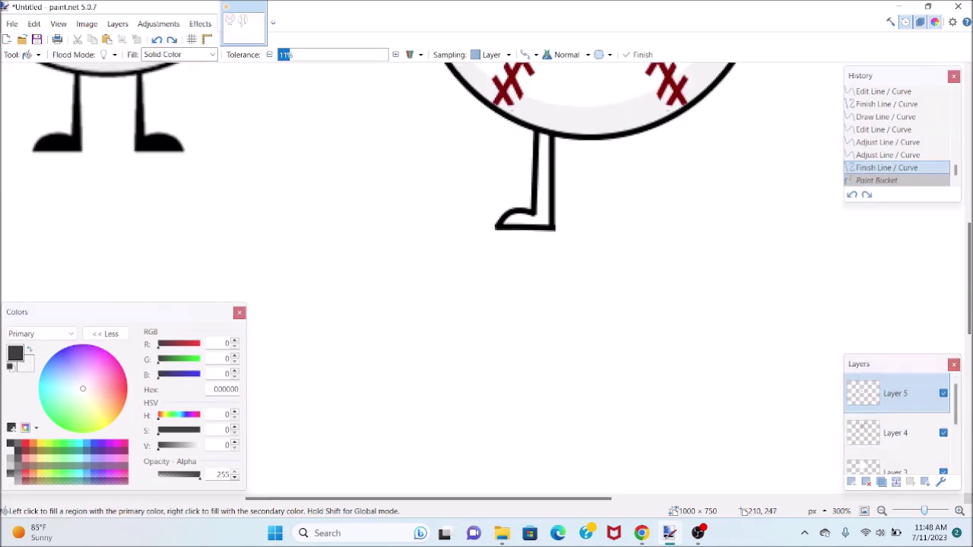
pyautogui.click(27, 54)
pyautogui.click(30, 328)
pyautogui.moveTo(544, 131); pyautogui.dragTo(577, 138)
# Fill the left foot and leg outline with solid black using the Paint Bucket
pyautogui.click(28, 54)
pyautogui.click(30, 182)
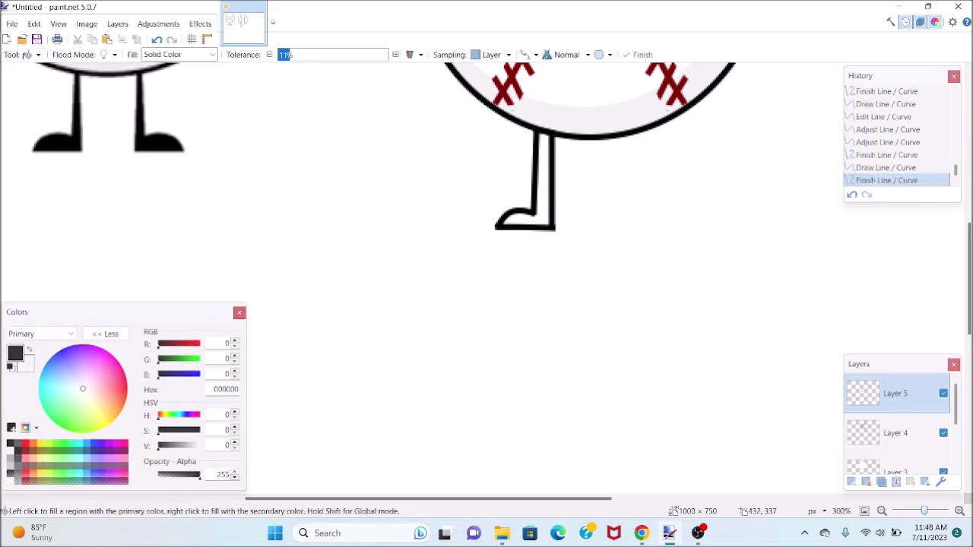
pyautogui.click(518, 216)
pyautogui.click(539, 214)
pyautogui.moveTo(551, 226); pyautogui.dragTo(553, 203)
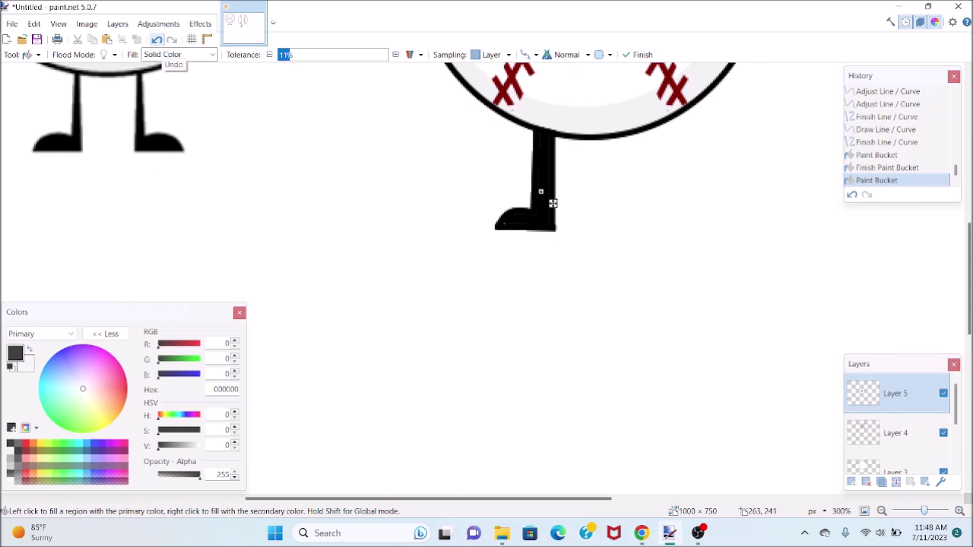
# Select the filled leg and foot with a rectangle about 46 × 72 px and paste a copy of it
pyautogui.press('s')
pyautogui.moveTo(490, 236)
pyautogui.mouseDown()
pyautogui.moveTo(552, 202)
pyautogui.moveTo(560, 128)
pyautogui.mouseUp()
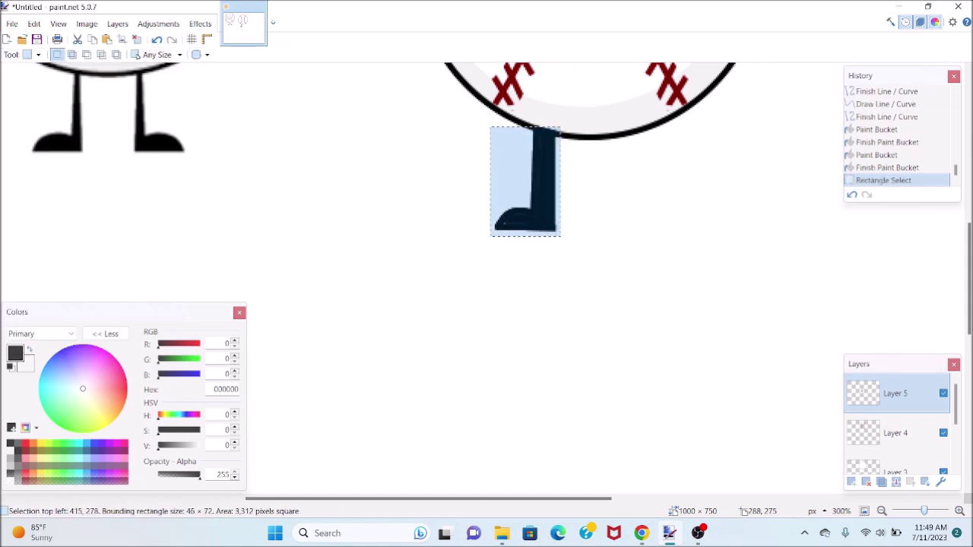
pyautogui.click(31, 54)
pyautogui.click(45, 83)
pyautogui.hotkey('ctrl', 'v')
# Flip the pasted leg horizontally at its original size and move it under the ball's right half
pyautogui.moveTo(571, 256); pyautogui.dragTo(679, 266)
pyautogui.moveTo(667, 193); pyautogui.dragTo(522, 193)
pyautogui.moveTo(522, 247); pyautogui.dragTo(609, 256)
# Deselect the leg and, on a new layer, draw a filled black ellipse about 18 × 40 px as the left eye
pyautogui.scroll(3, 608, 258)
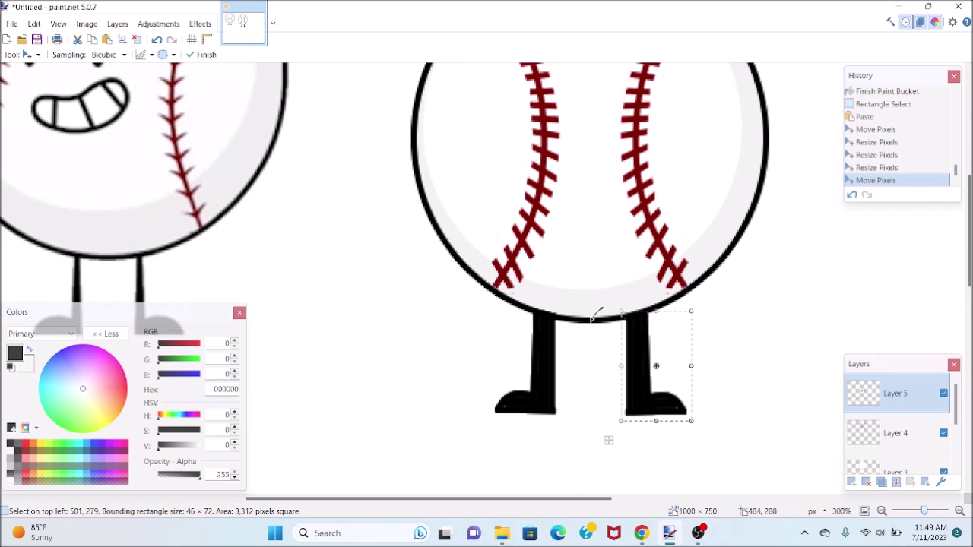
pyautogui.scroll(2, 609, 440)
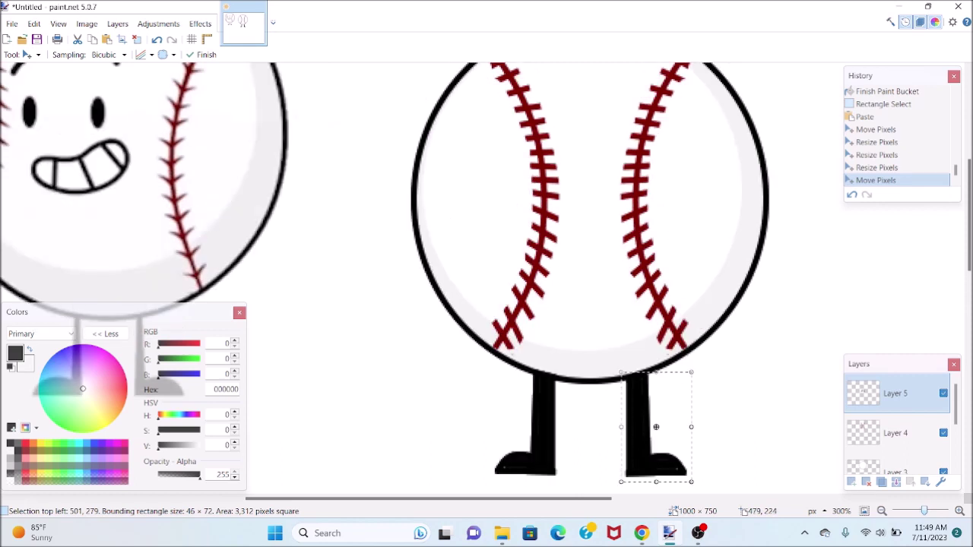
pyautogui.hotkey('ctrl', 'shift', 'n')
pyautogui.click(29, 55)
pyautogui.click(137, 40)
pyautogui.click(30, 55)
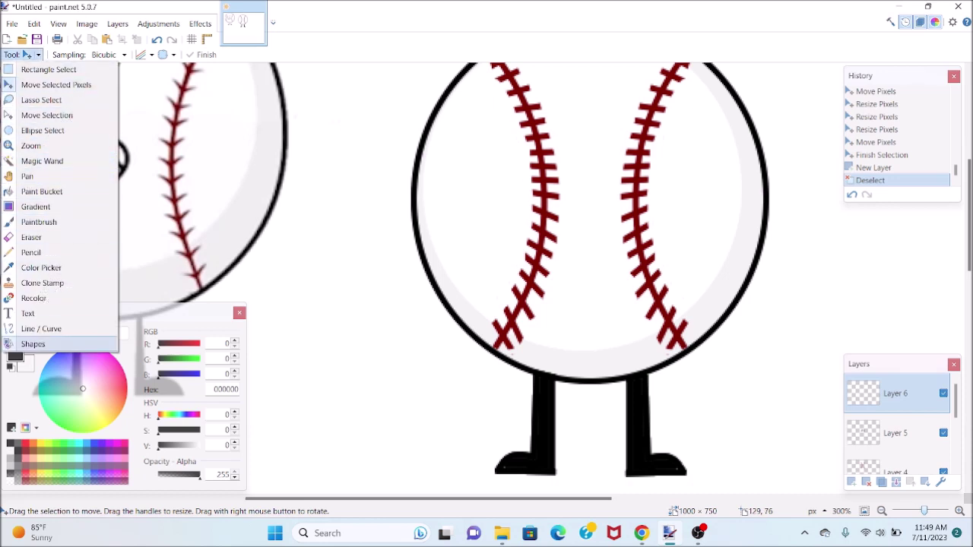
pyautogui.click(33, 344)
pyautogui.moveTo(495, 134)
pyautogui.mouseDown()
pyautogui.moveTo(516, 189)
pyautogui.moveTo(554, 217)
pyautogui.moveTo(576, 212)
pyautogui.moveTo(574, 225)
pyautogui.mouseUp()
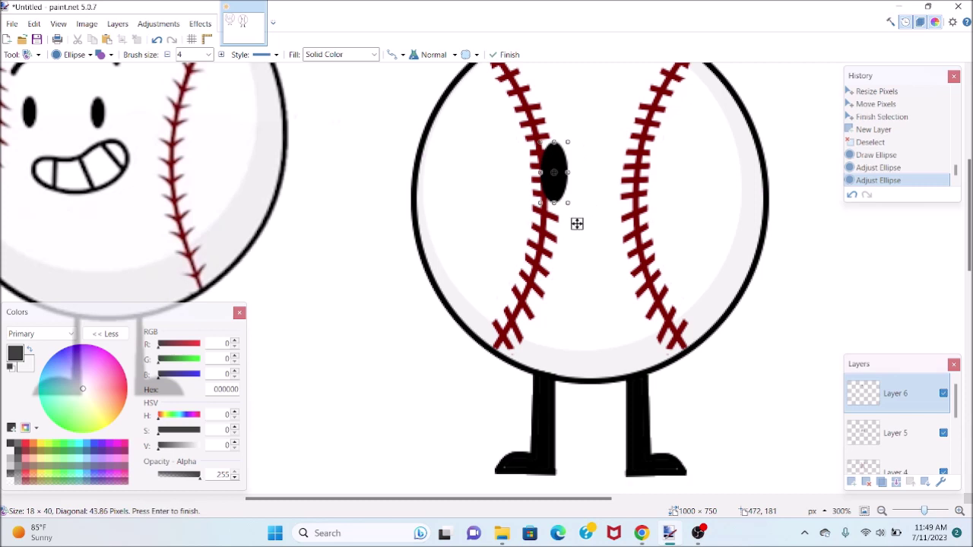
# Try to duplicate the eye by pasting a full-canvas copy and shifting it toward the right seam
pyautogui.hotkey('ctrl', 'v')
pyautogui.hotkey('ctrl', 'v')
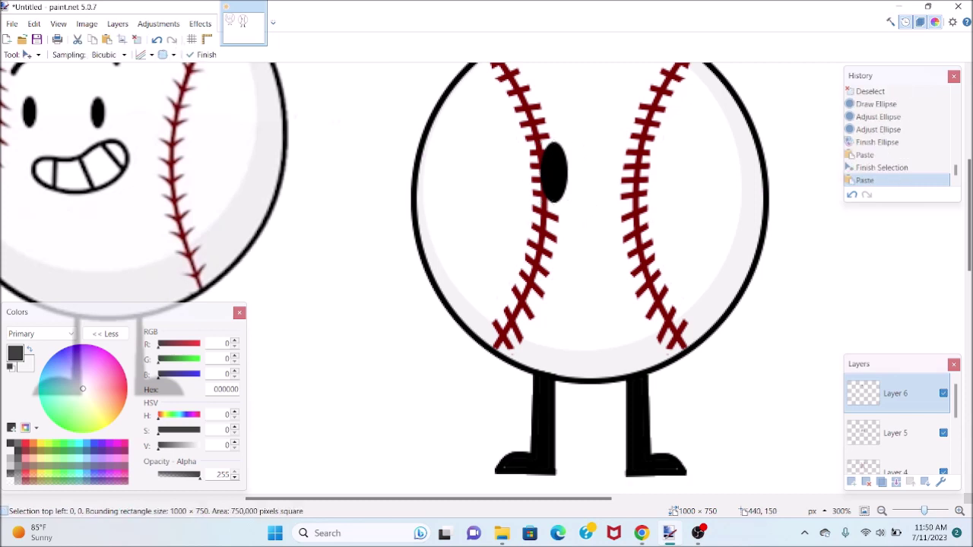
pyautogui.click(156, 39)
pyautogui.click(157, 38)
pyautogui.click(157, 38)
pyautogui.click(157, 38)
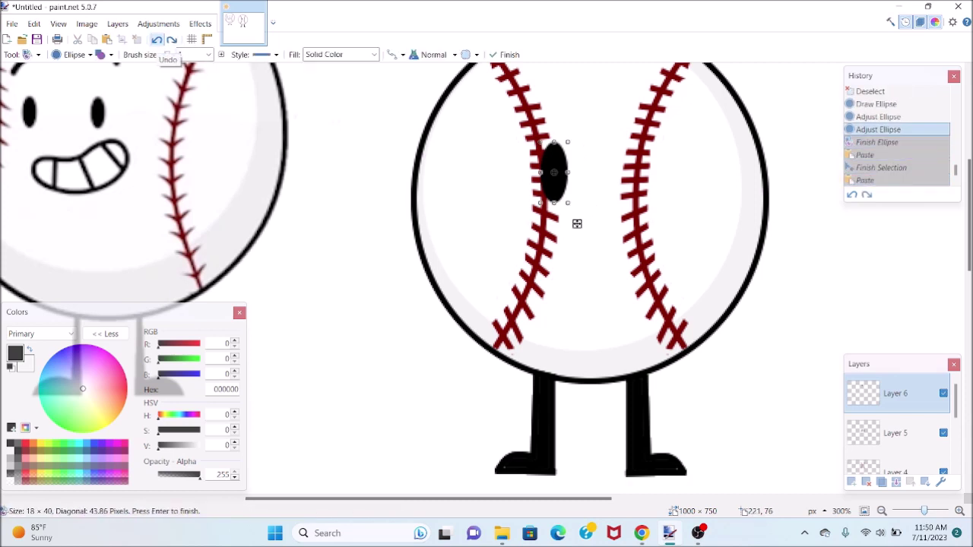
pyautogui.hotkey('ctrl', 'v')
pyautogui.moveTo(555, 172); pyautogui.dragTo(605, 185)
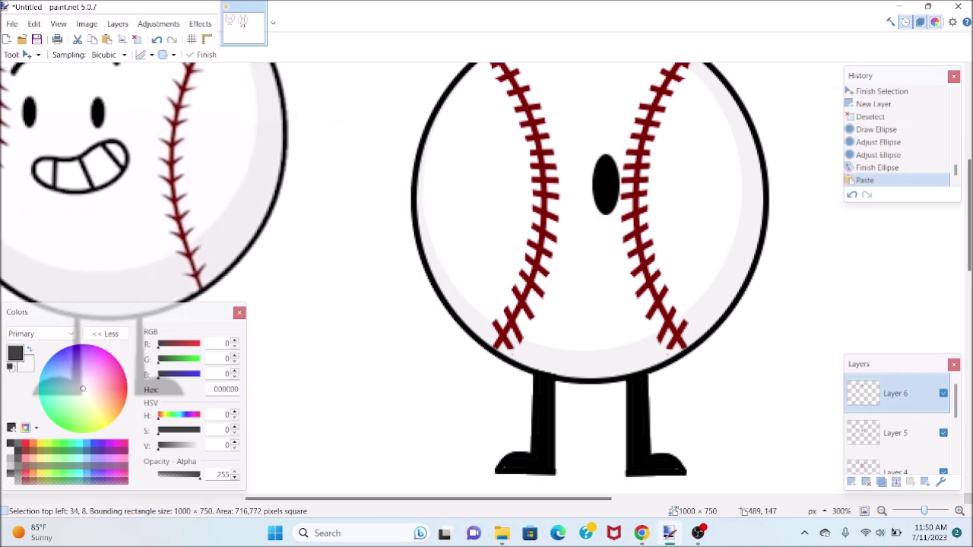
pyautogui.click(157, 39)
pyautogui.click(156, 39)
# Select the eye with a rectangle about 30 × 49 px, then copy, paste and move the duplicate level with it beside the right seam
pyautogui.press('s')
pyautogui.moveTo(530, 134); pyautogui.dragTo(655, 228)
pyautogui.hotkey('ctrl', 'c')
pyautogui.hotkey('ctrl', 'v')
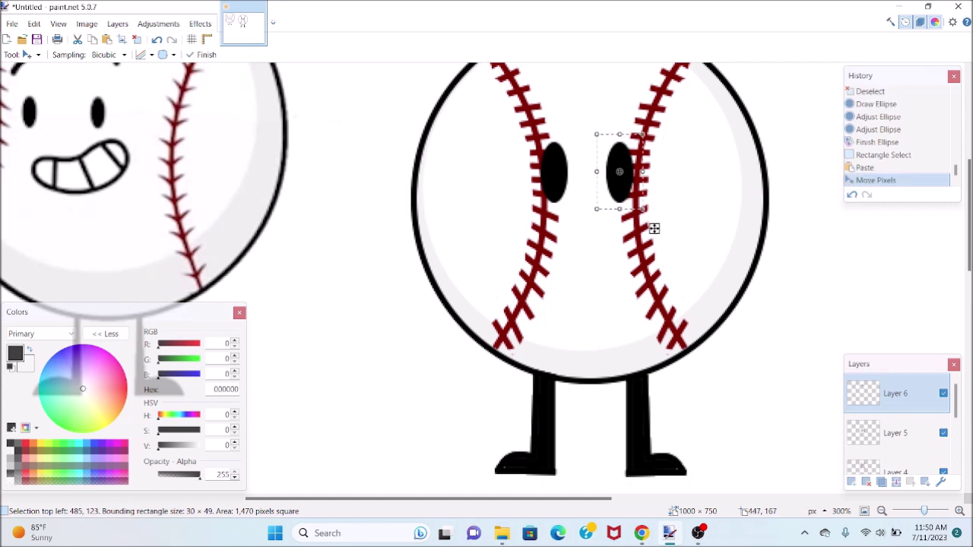
# Deselect the eye and draw a black curve spanning about 59 × 29 px below the left eye as the mouth's lower-left edge
pyautogui.click(31, 54)
pyautogui.click(41, 329)
pyautogui.click(136, 40)
pyautogui.moveTo(510, 225); pyautogui.dragTo(606, 291)
pyautogui.moveTo(542, 247)
pyautogui.mouseDown()
pyautogui.moveTo(530, 260)
pyautogui.moveTo(568, 279)
pyautogui.moveTo(616, 284)
pyautogui.moveTo(620, 296)
pyautogui.moveTo(599, 272)
pyautogui.moveTo(530, 259)
pyautogui.mouseUp()
pyautogui.moveTo(507, 218); pyautogui.dragTo(512, 229)
pyautogui.moveTo(621, 296); pyautogui.dragTo(614, 285)
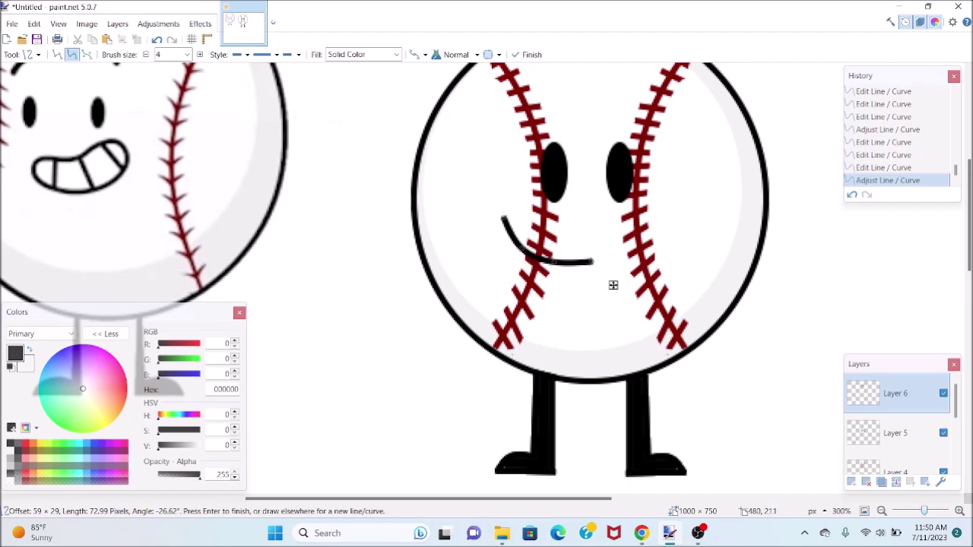
pyautogui.scroll(2, 614, 285)
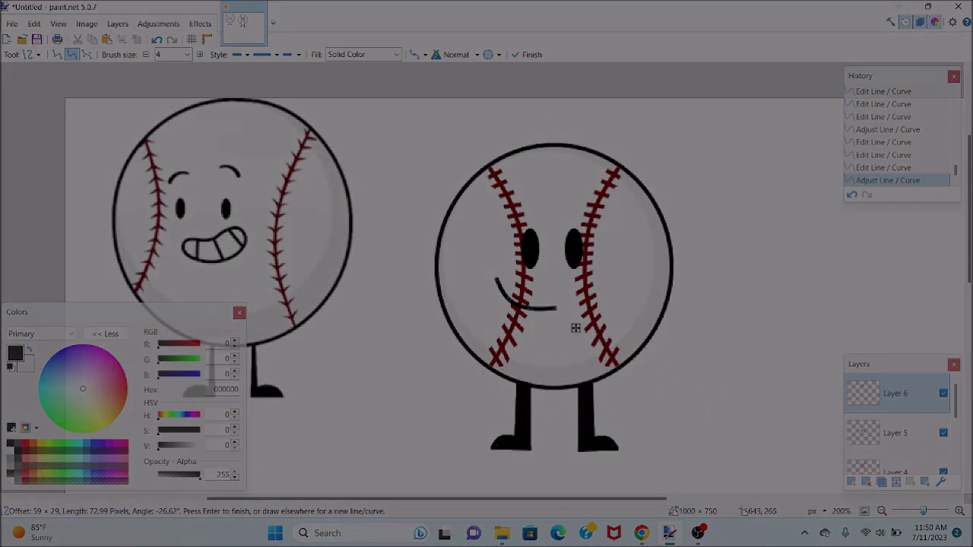